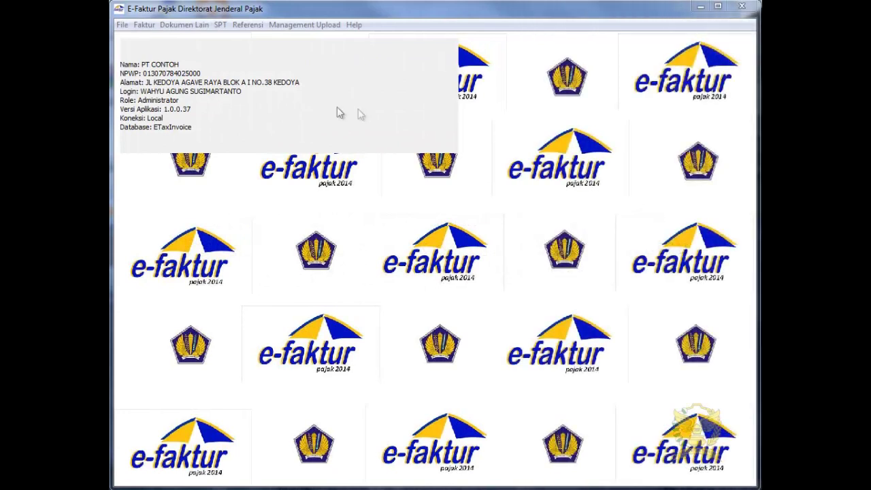
Open the outgoing invoice list via Faktur > Pajak Keluaran > Administrasi Faktur.
click(146, 26)
mouse_move(155, 42)
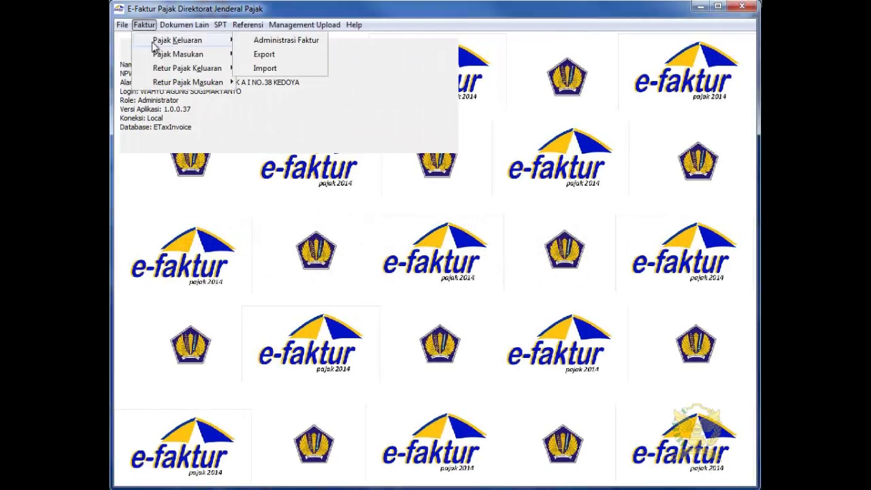
click(246, 41)
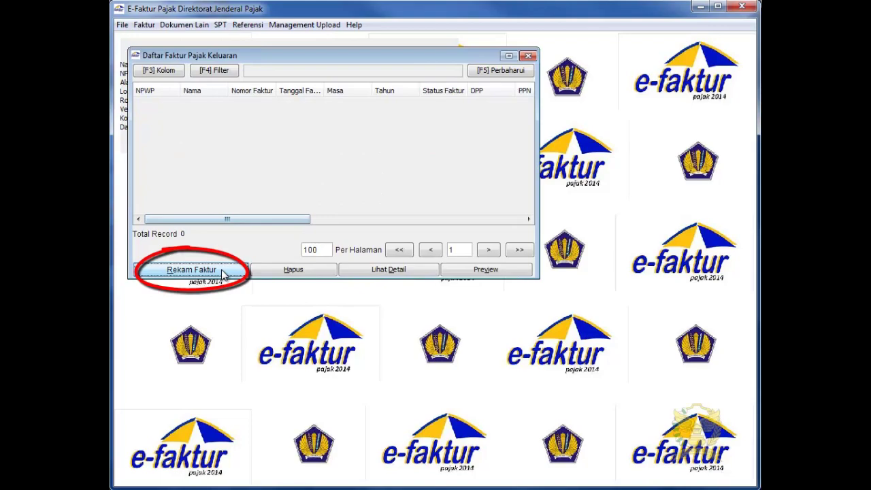
Start a new invoice with detail code 1, type 1 - Faktur Pajak, reference 'KURS KMK US$ 1 = Rp. 10.000,00'.
click(192, 270)
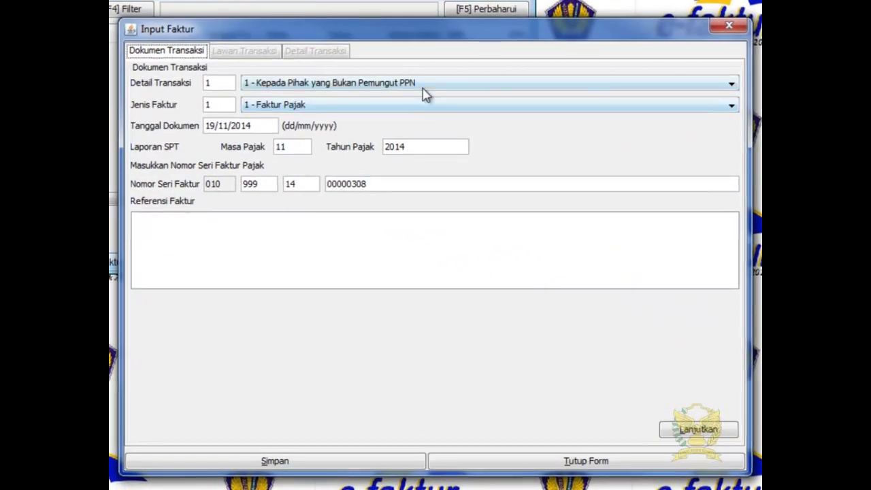
click(431, 93)
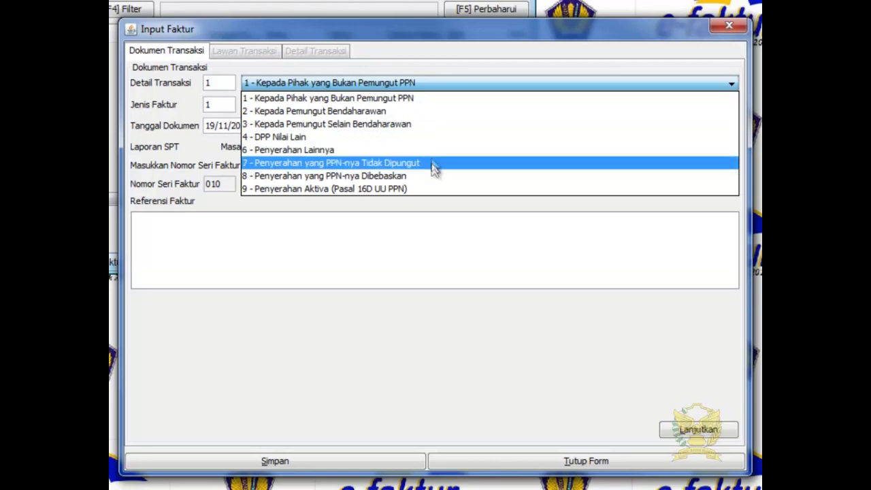
click(435, 99)
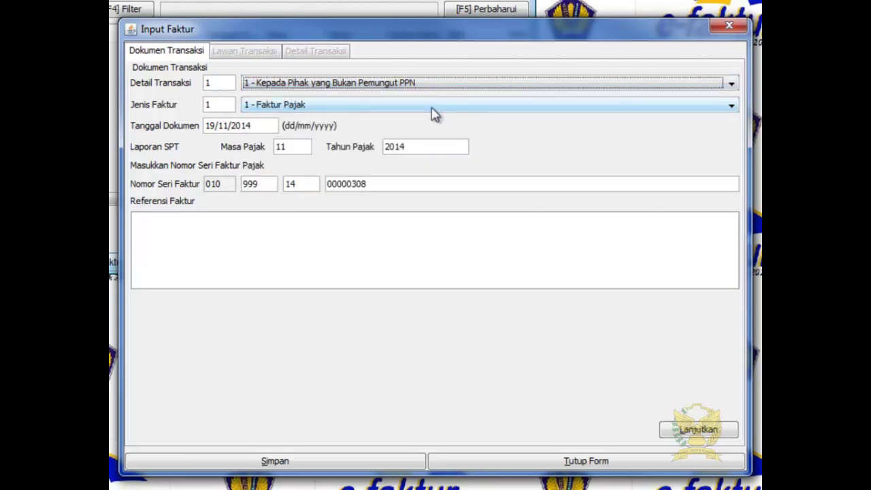
click(432, 105)
click(436, 121)
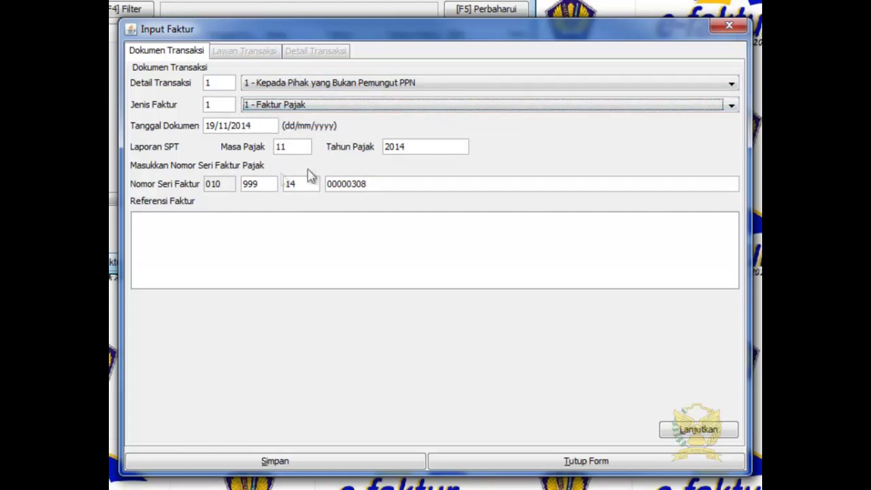
click(321, 241)
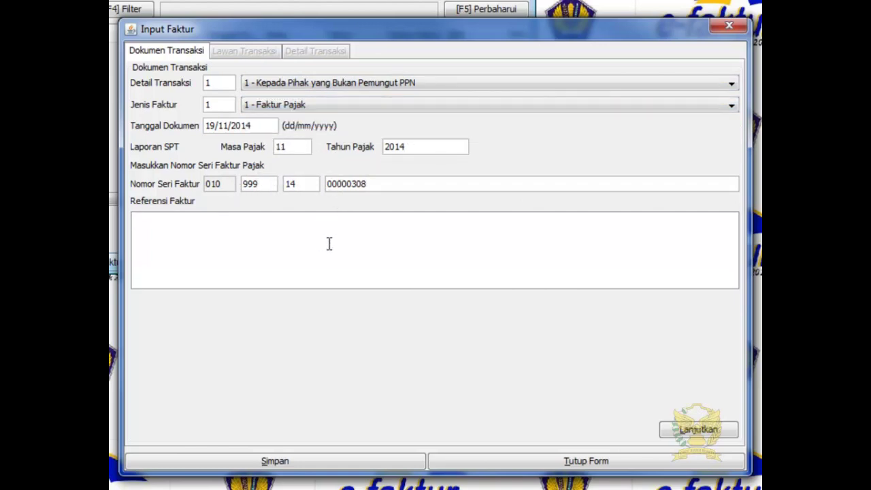
text(KURS KMK US)
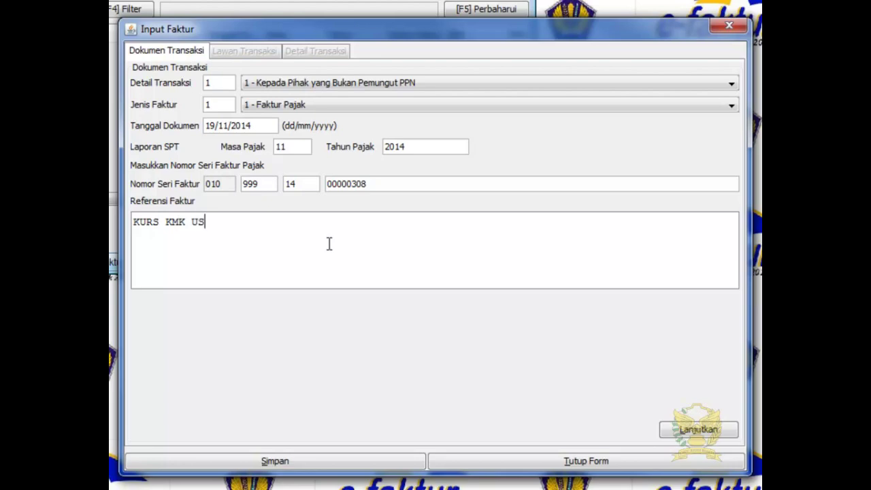
text($ 1 = Rp. 10.000,00)
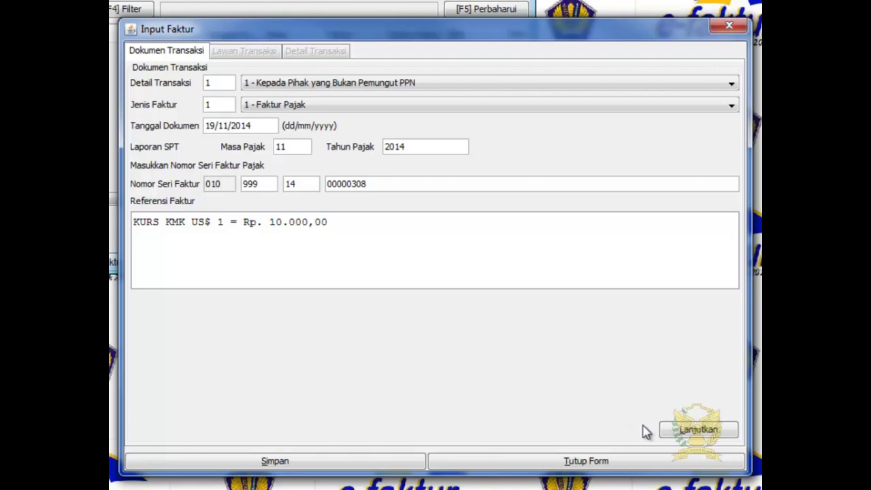
click(675, 433)
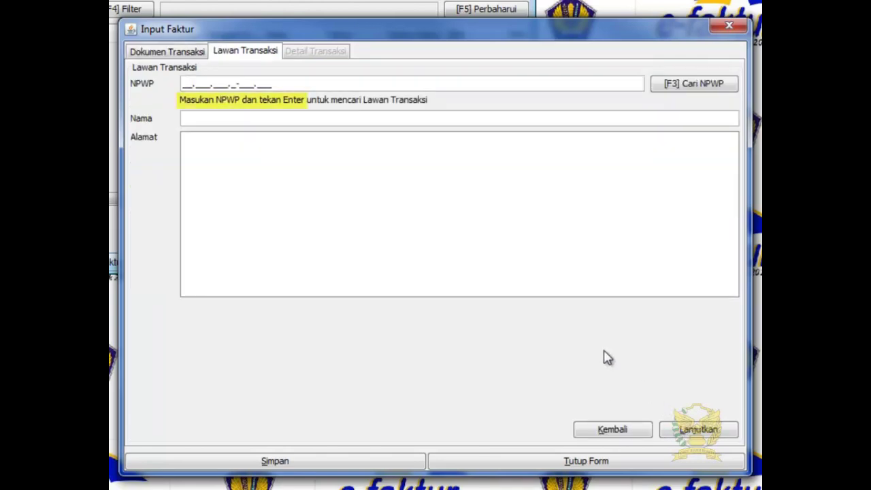
Look up the buyer's tax ID (NPWP) and choose to create a new buyer.
text(24.152.386.9-432.00)
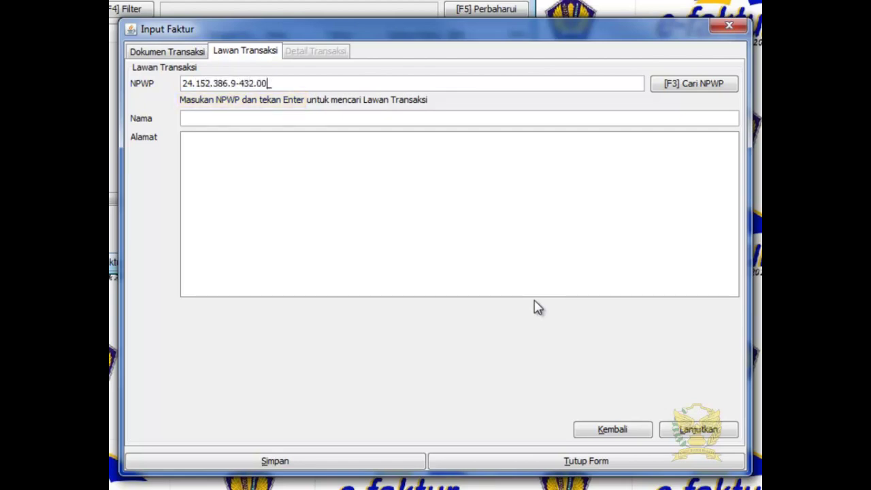
key(Return)
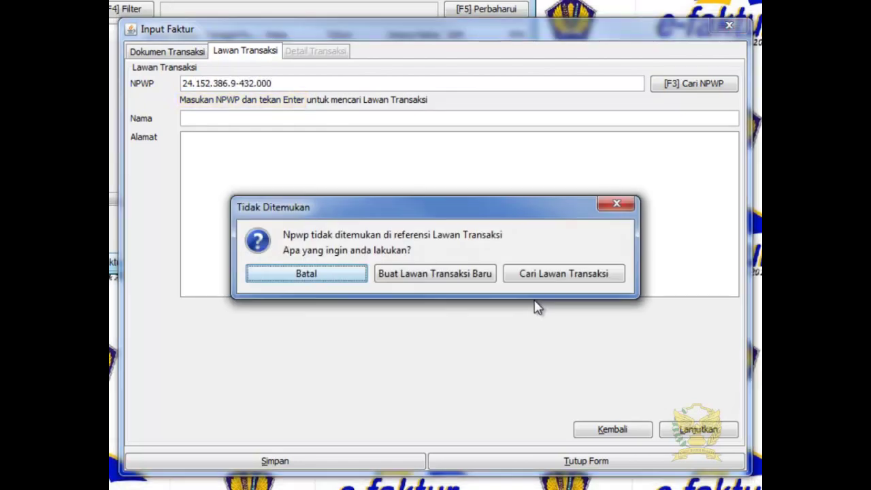
click(486, 279)
Enter buyer name PT SAMPLE EFAKTUR with its full address and save the buyer record.
click(441, 155)
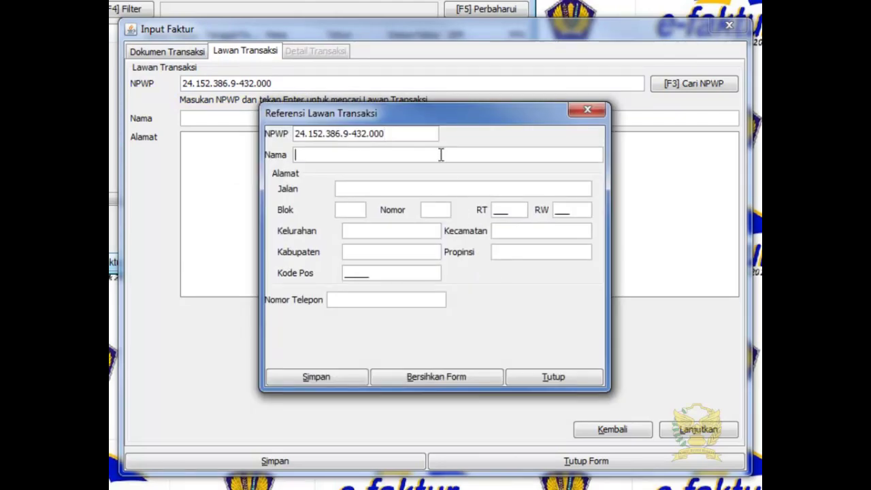
text(PT SAMPLE EFG)
key(BackSpace)
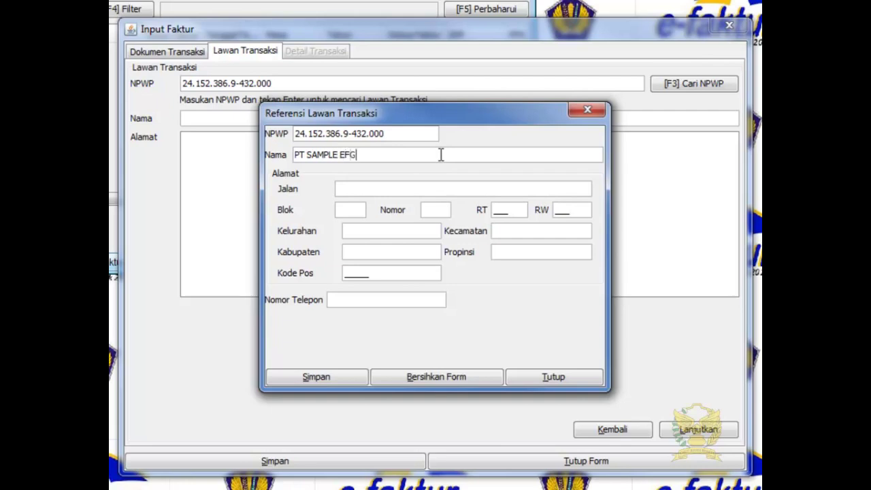
text(AKTUR)
text(RAWA )
text(LUMBU KOMPLEK)
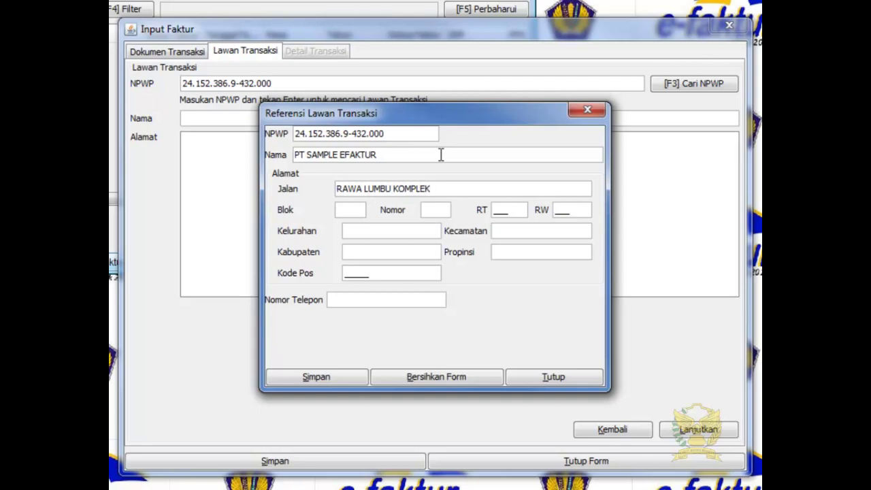
text( JAYA)
text(014)
text(005)
text(014)
text(JATIMAKMU)
text(PONDOK GEDE)
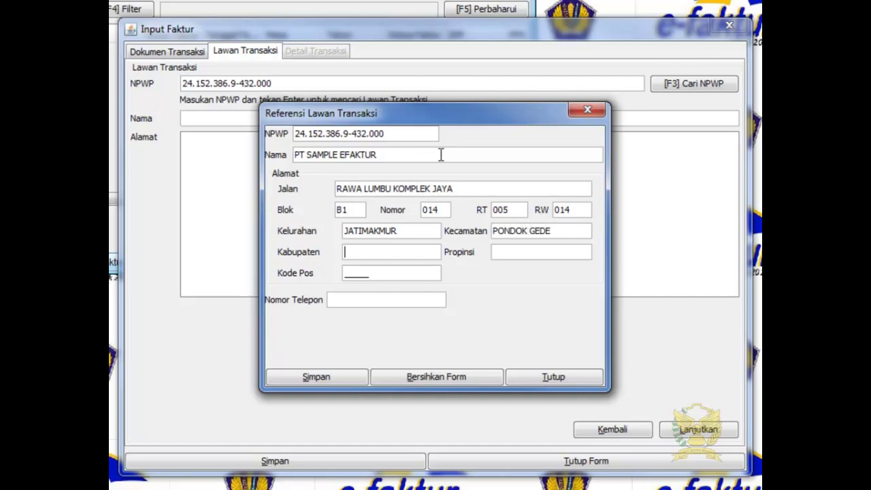
text(BEKASI)
text(JAWA BARAT)
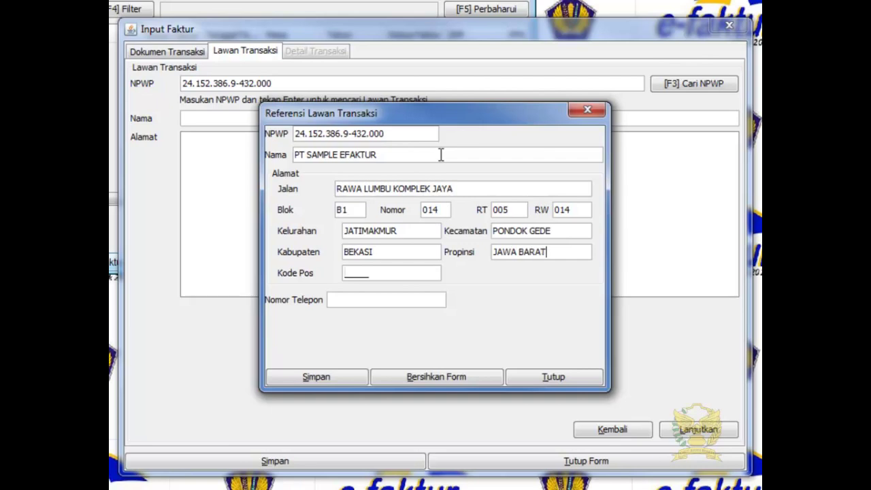
text(17413)
text(021500200)
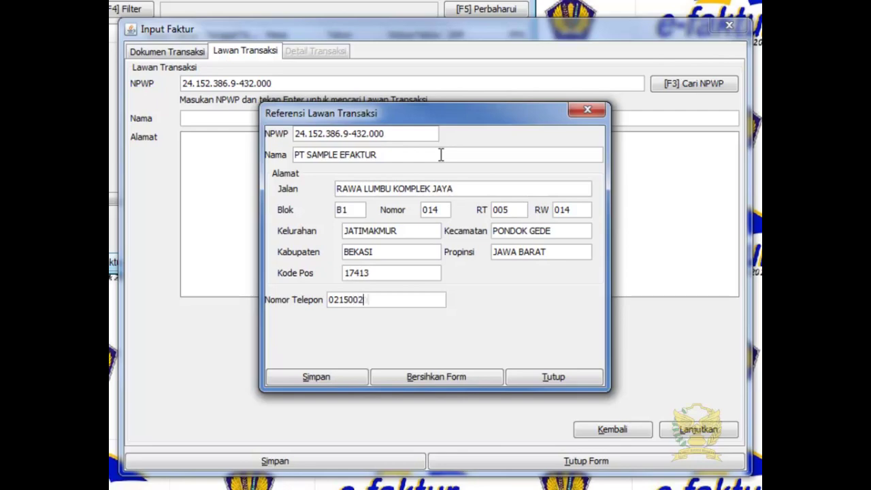
click(360, 377)
click(433, 272)
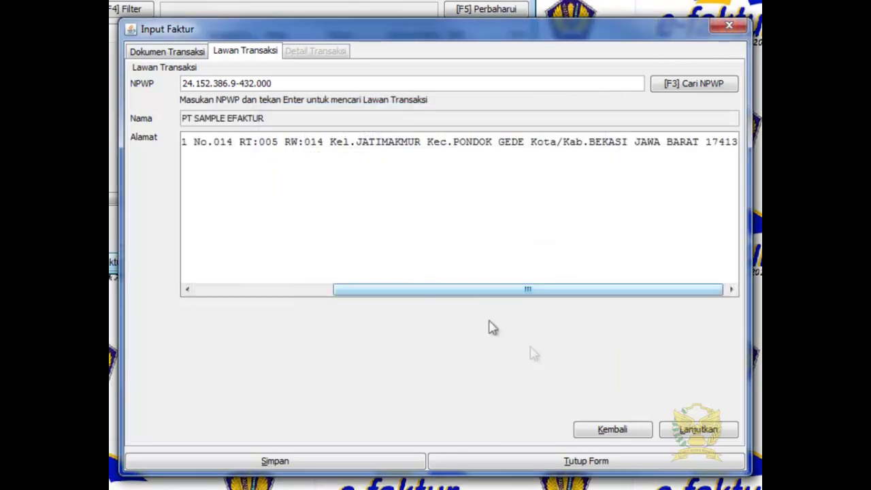
click(699, 436)
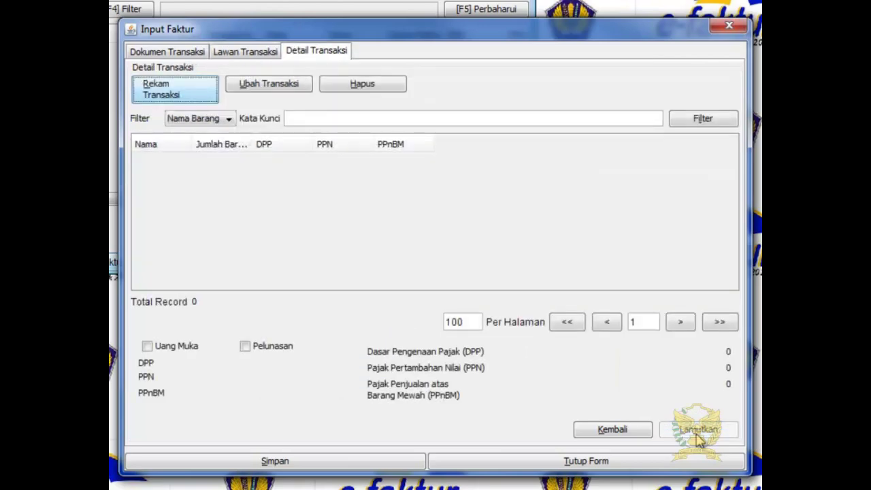
Add item A01 AC 1 PK at 2.000.000 with quantity 3 and save the line.
click(201, 89)
text(A01)
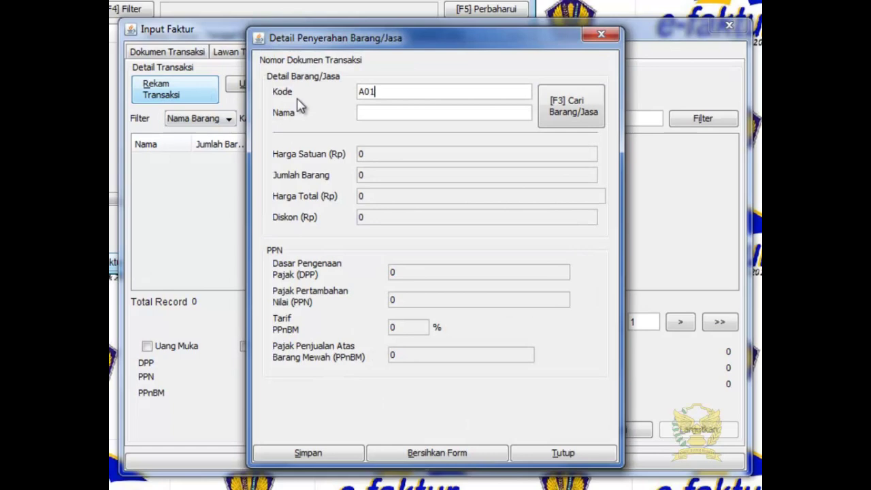
text(AC 1 PK)
key(Return)
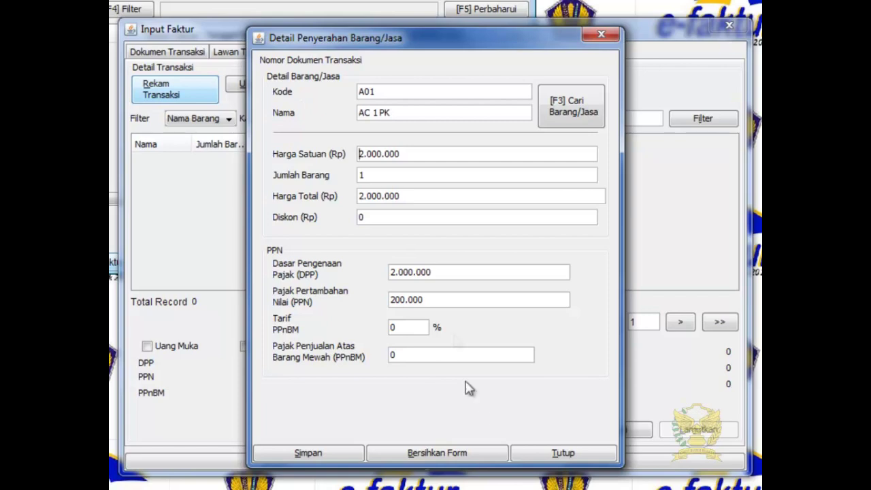
double_click(379, 177)
text(3)
click(333, 441)
Register new service item JASA-01 JASA PEMASANGAN with selling price 1.000.000.
click(418, 275)
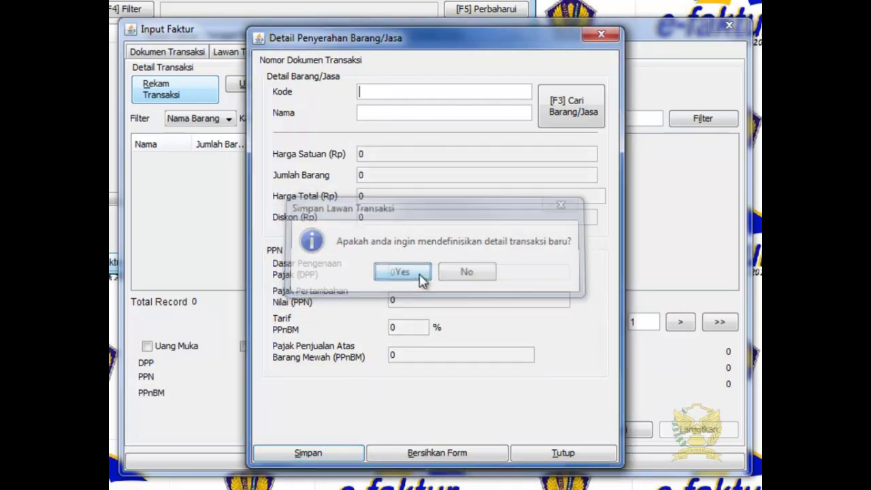
text(JASA)
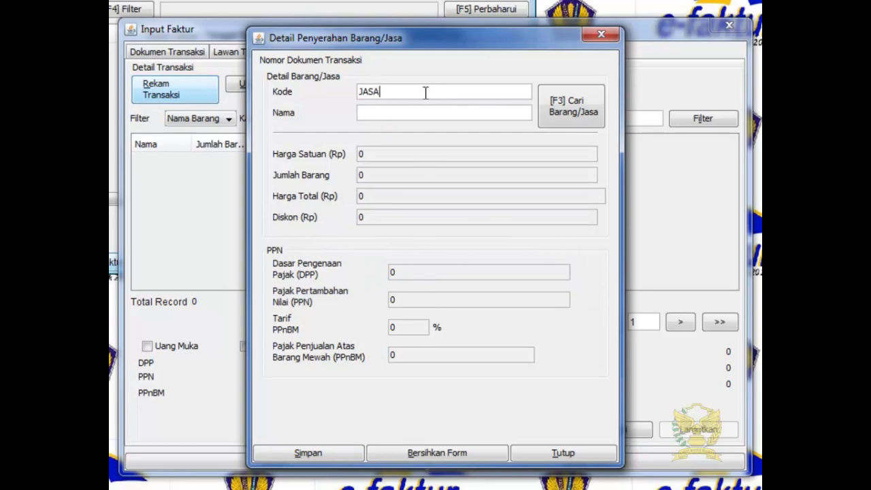
key(Tab)
text(JASA PEMASANGAN)
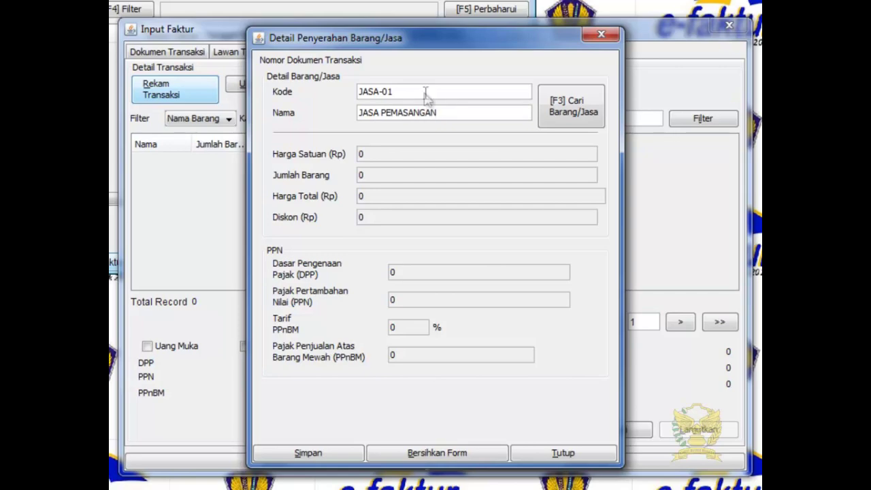
key(Return)
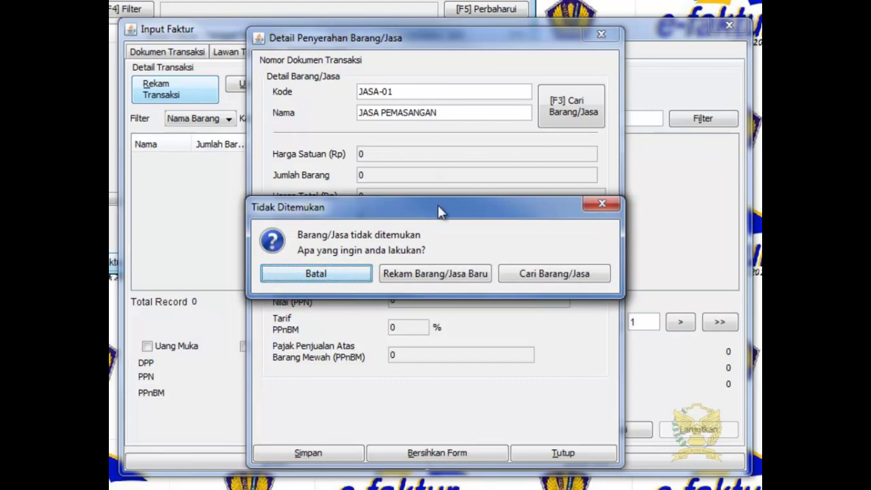
click(476, 273)
click(470, 215)
text(1000000)
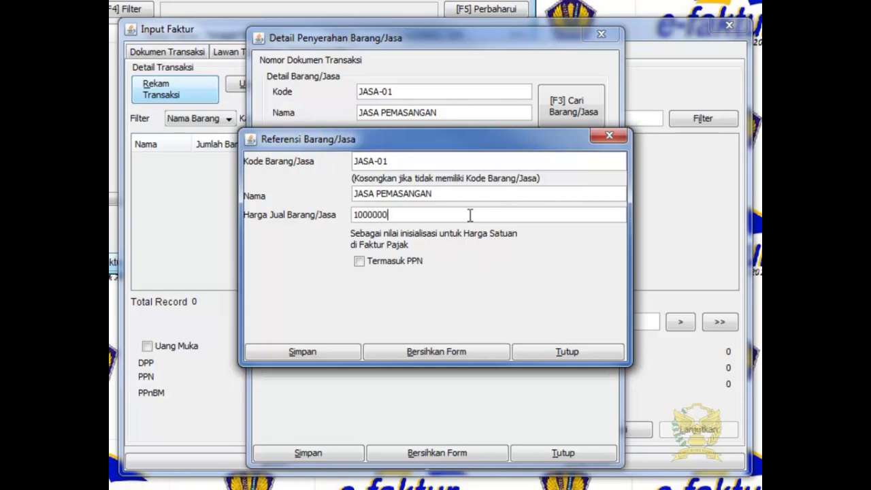
click(344, 351)
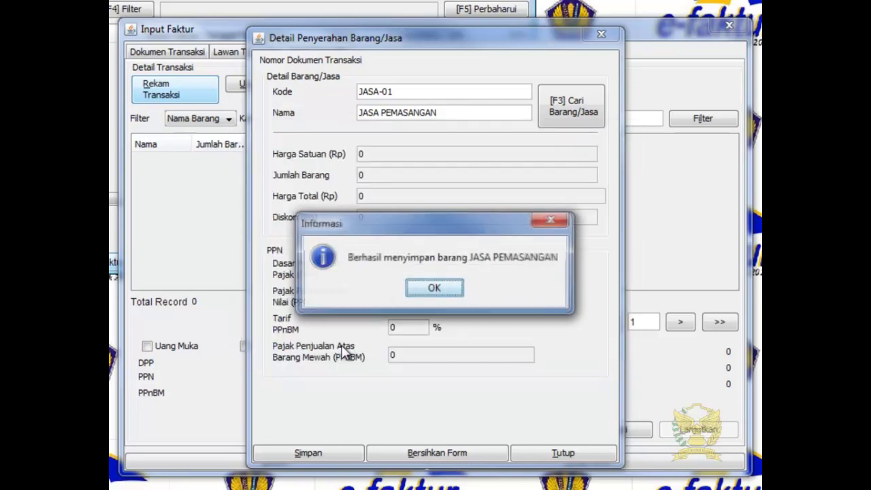
click(435, 289)
Save the JASA PEMASANGAN line, finish adding items, and widen the Nama column.
click(350, 454)
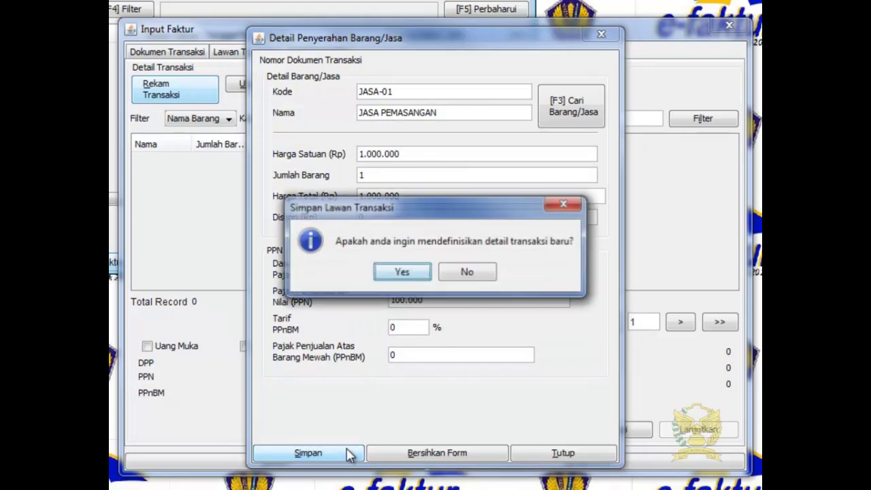
click(453, 272)
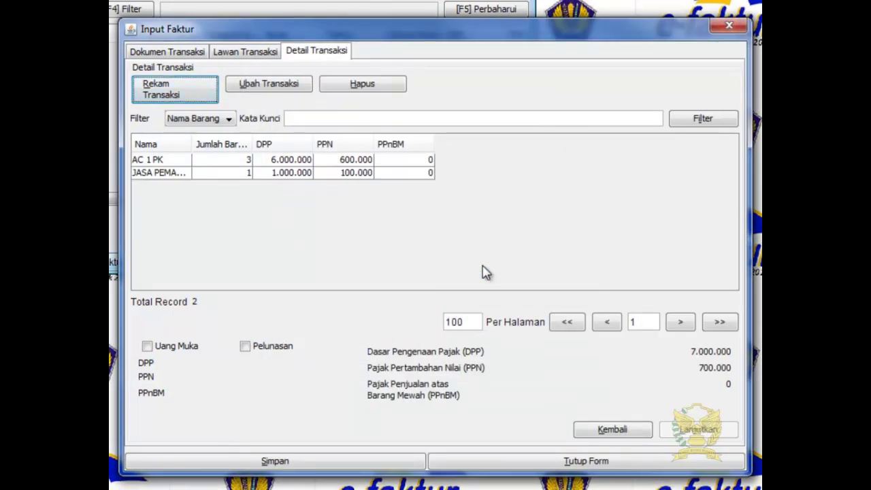
drag(192, 144, 231, 142)
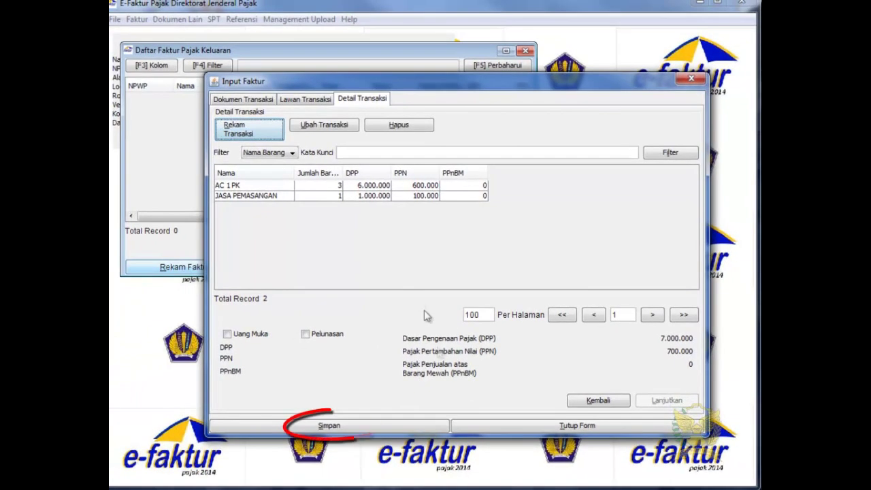
Save the invoice and confirm the save prompts.
click(427, 425)
click(477, 277)
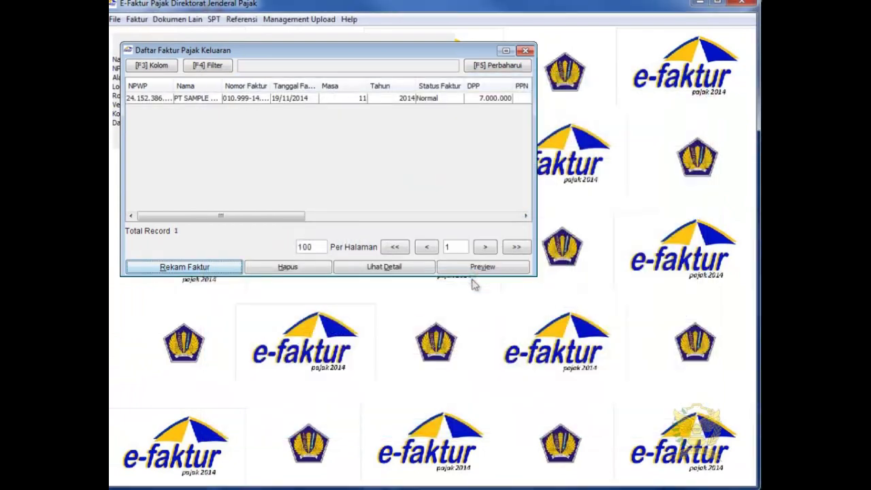
click(413, 102)
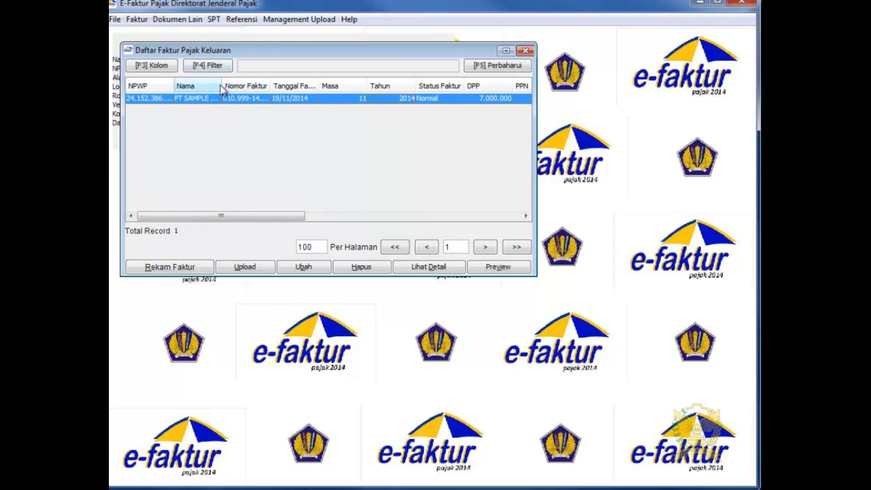
Maximize the outgoing invoice list and widen its NPWP and Status Approval columns.
double_click(222, 52)
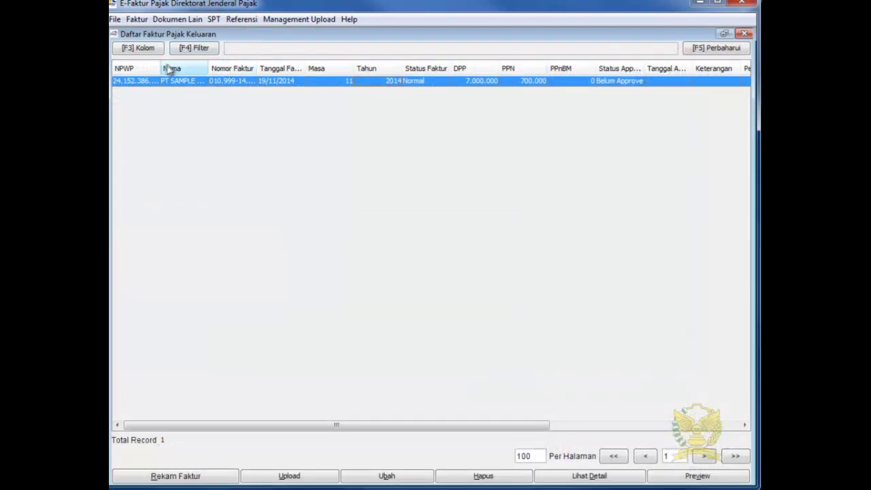
drag(158, 68, 169, 68)
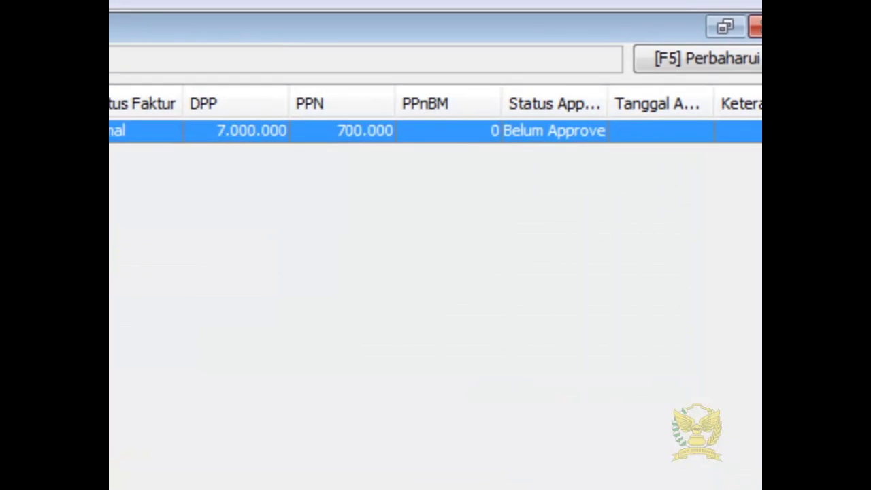
drag(608, 95, 649, 99)
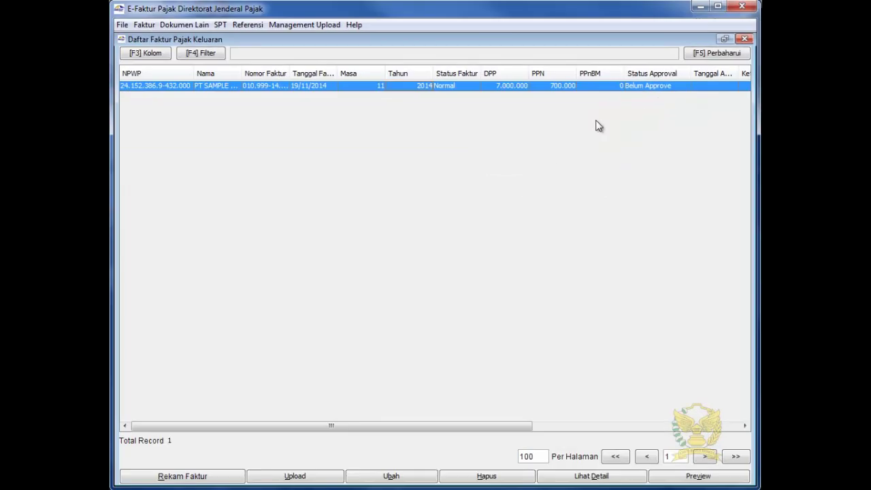
Queue the invoice for upload so it reads Siap Approve, then preview the printable invoice.
click(330, 474)
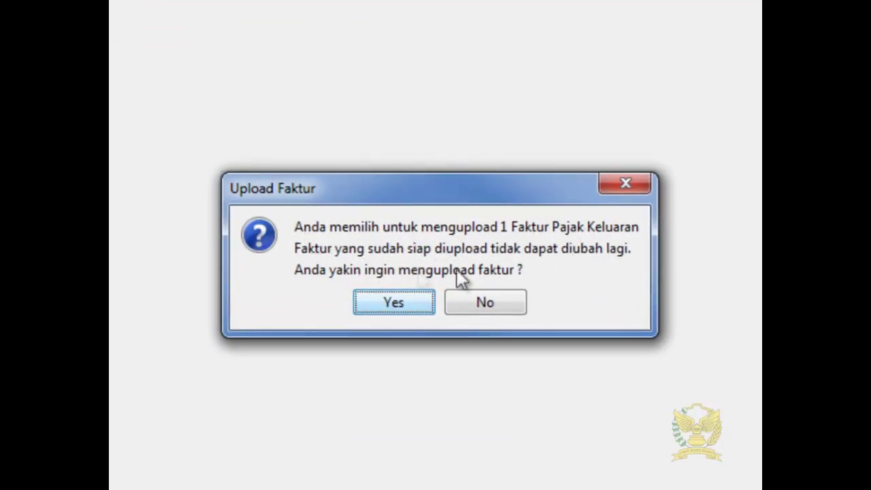
click(409, 306)
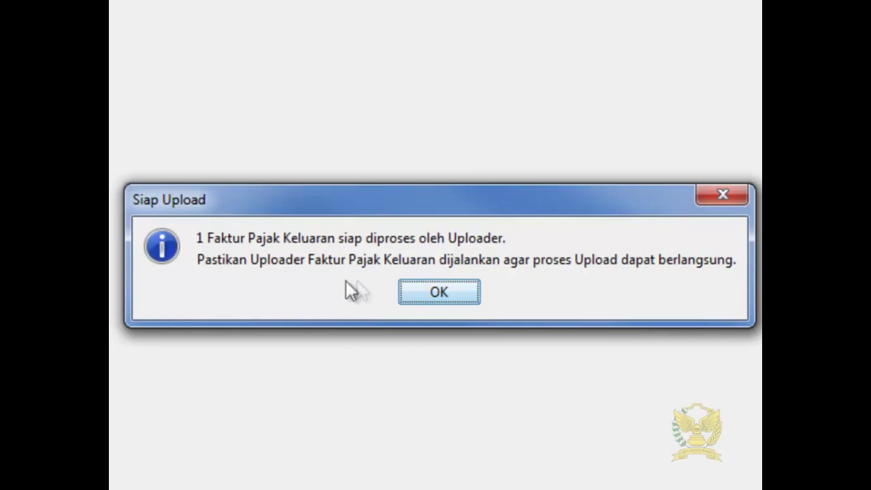
click(422, 291)
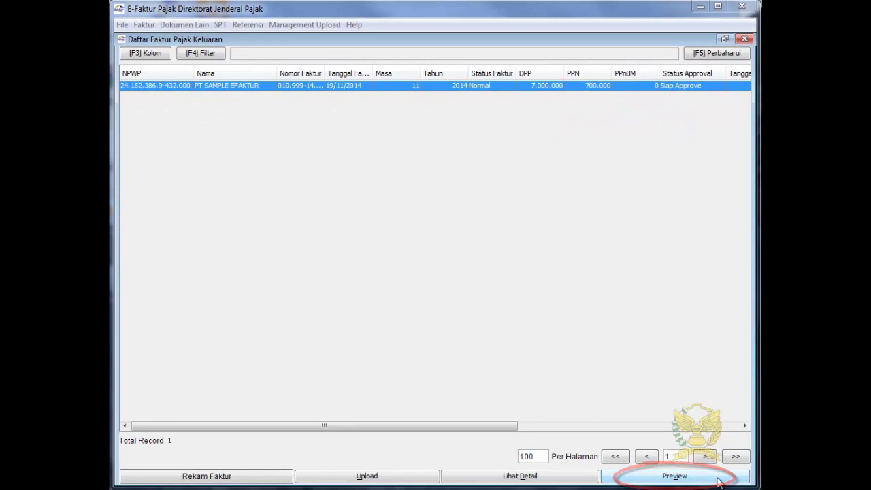
click(719, 478)
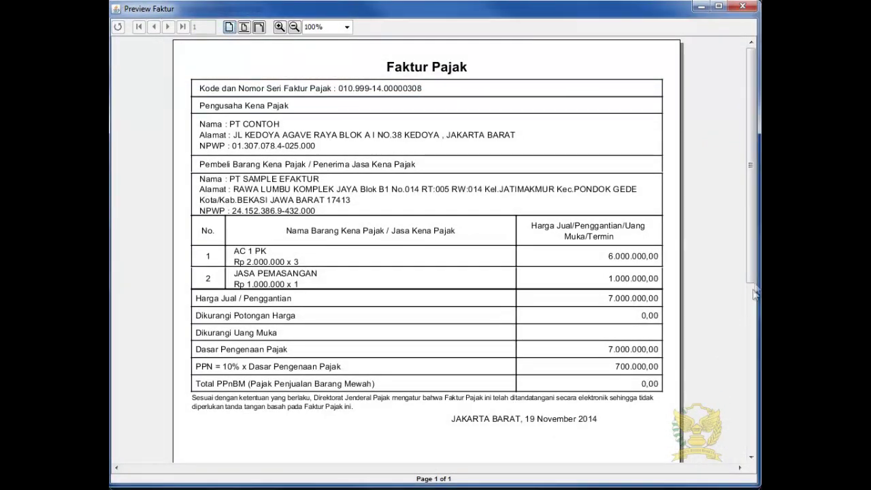
mouse_move(752, 265)
mouse_down()
mouse_move(753, 334)
mouse_move(746, 263)
mouse_up()
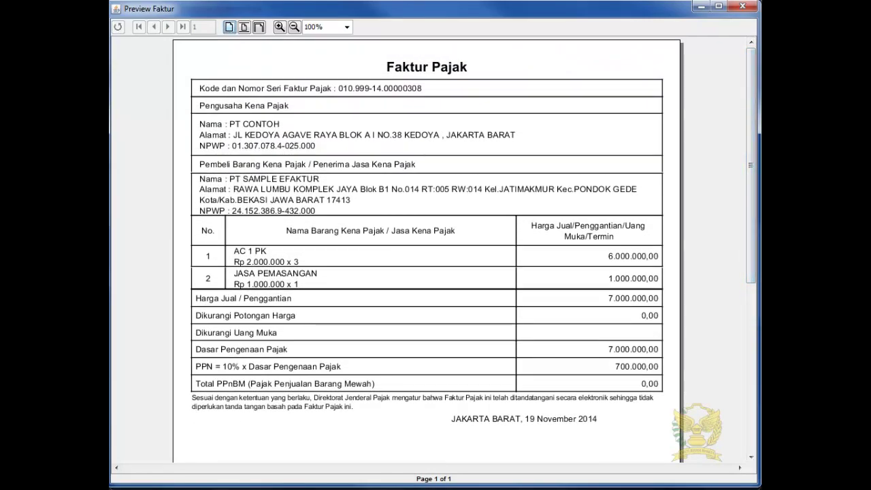
click(750, 10)
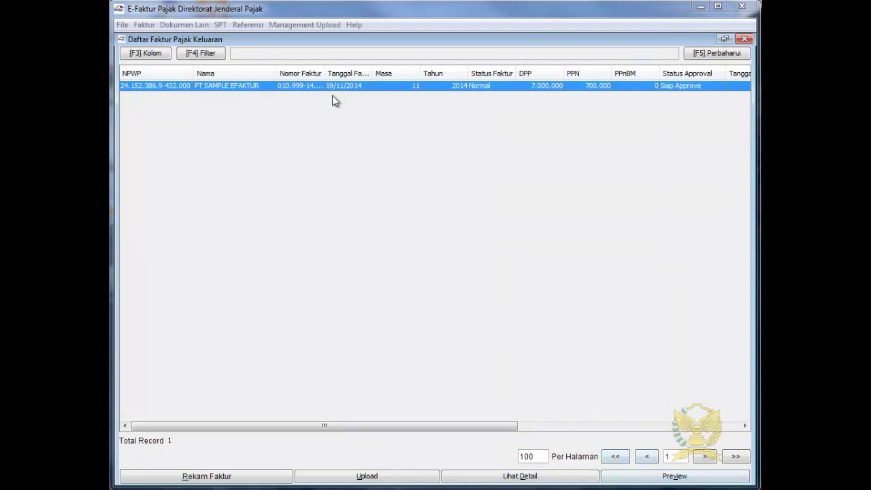
click(294, 25)
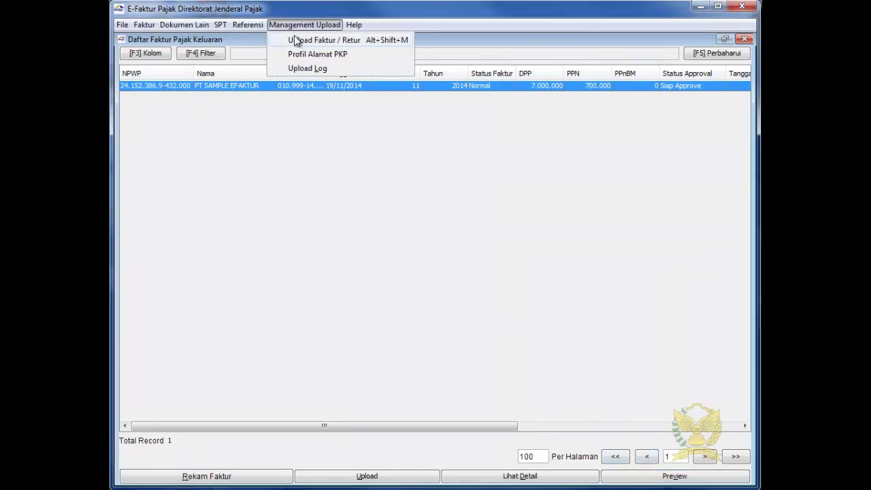
Start the uploader, log in with captcha and password, and refresh to show Approval Sukses.
click(294, 38)
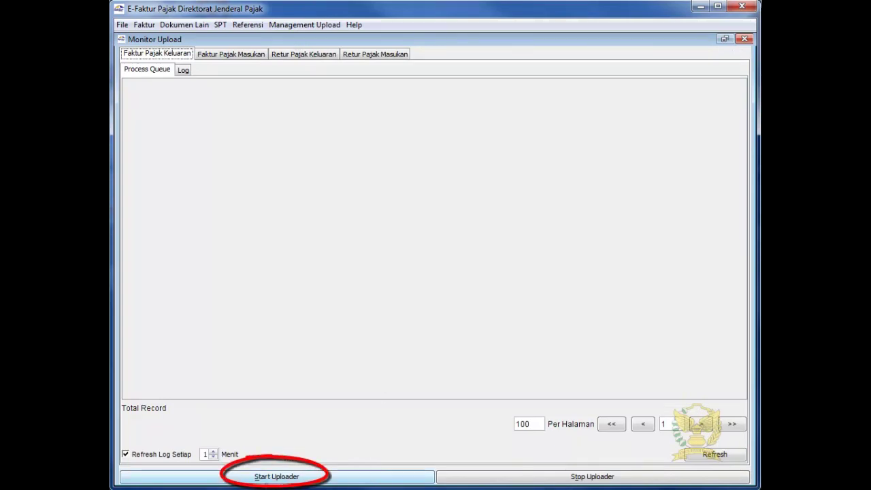
click(323, 479)
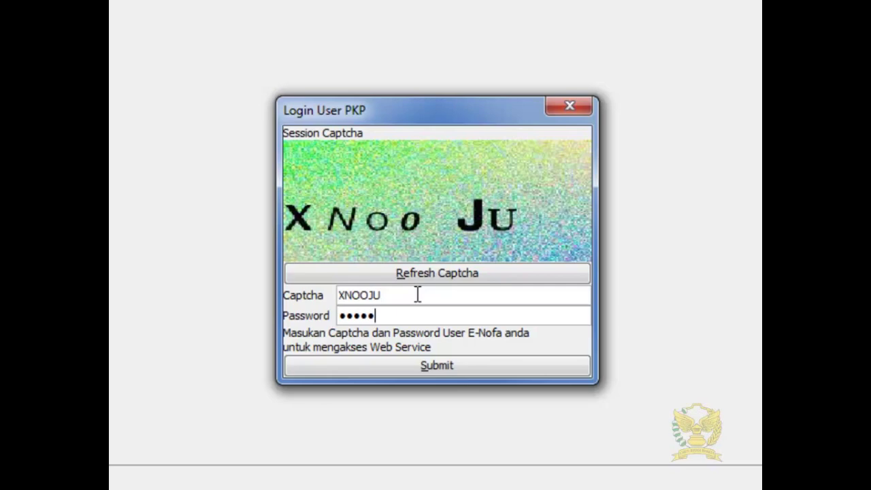
click(437, 366)
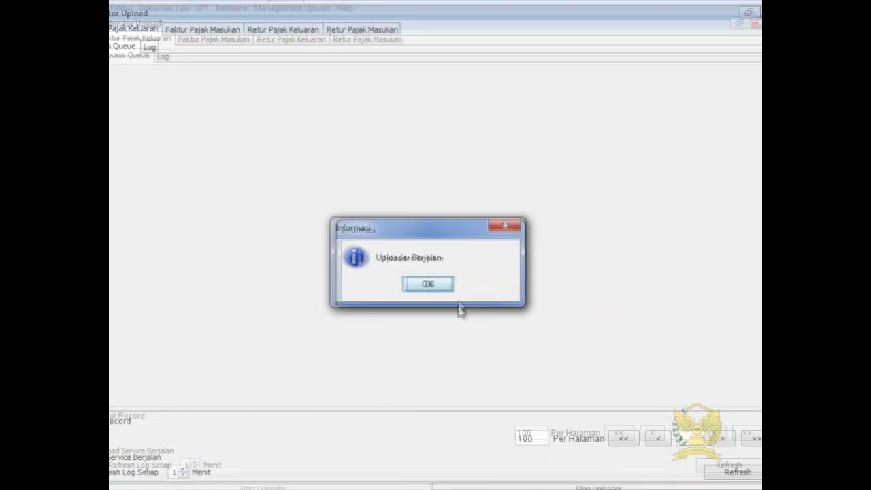
click(442, 286)
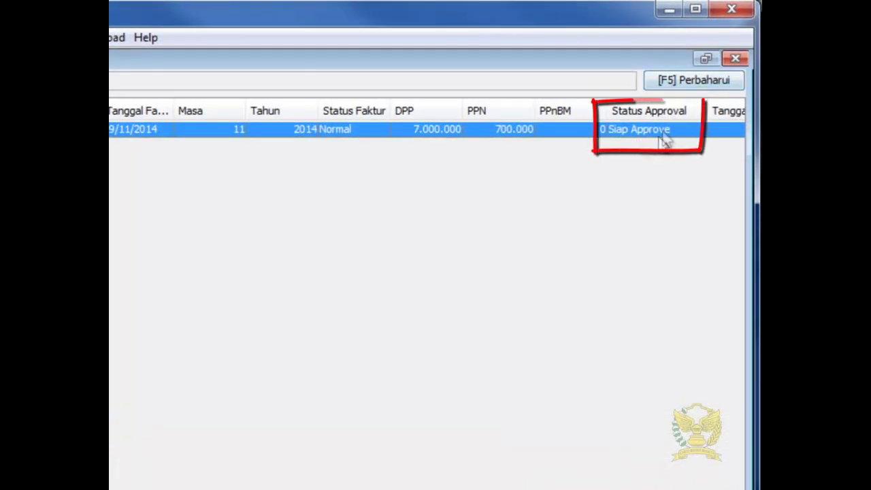
click(675, 81)
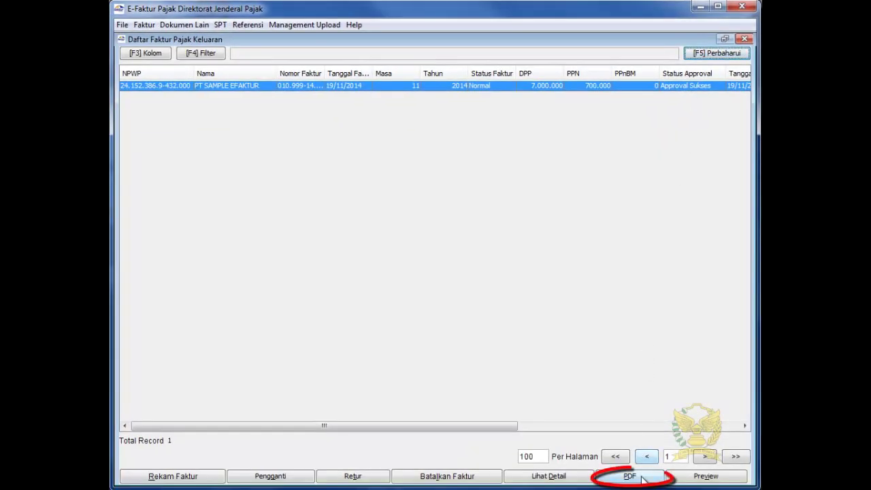
Export the approved invoice as FakturContoh.pdf into the Desktop eFaktur folder.
click(642, 477)
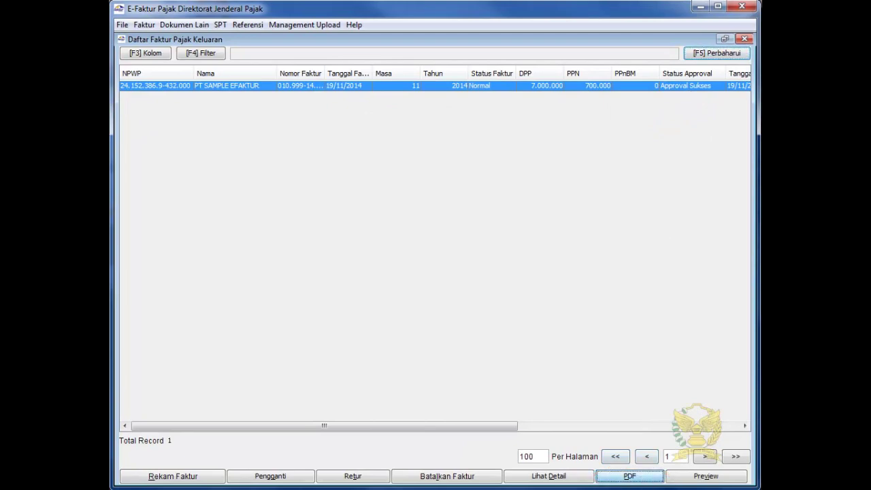
click(281, 233)
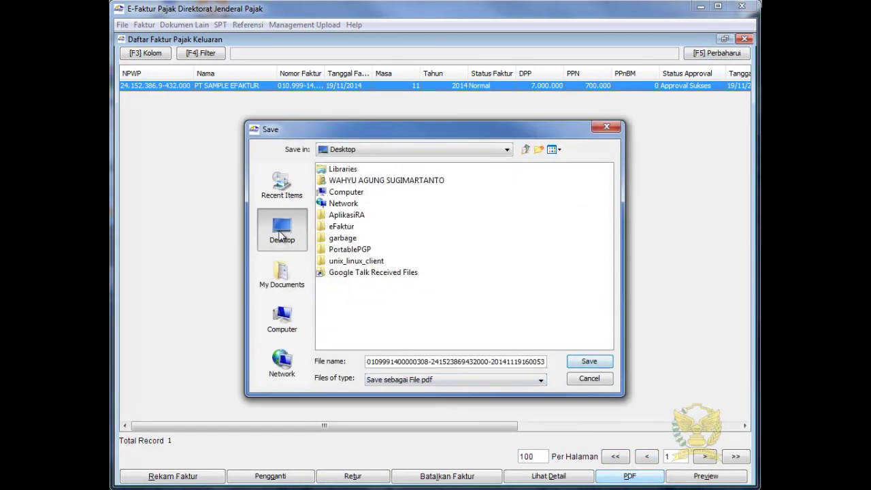
click(341, 226)
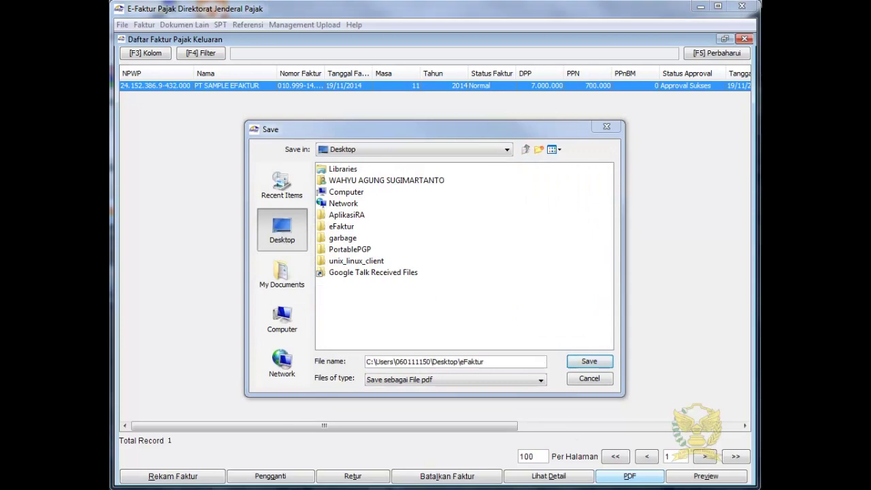
double_click(341, 226)
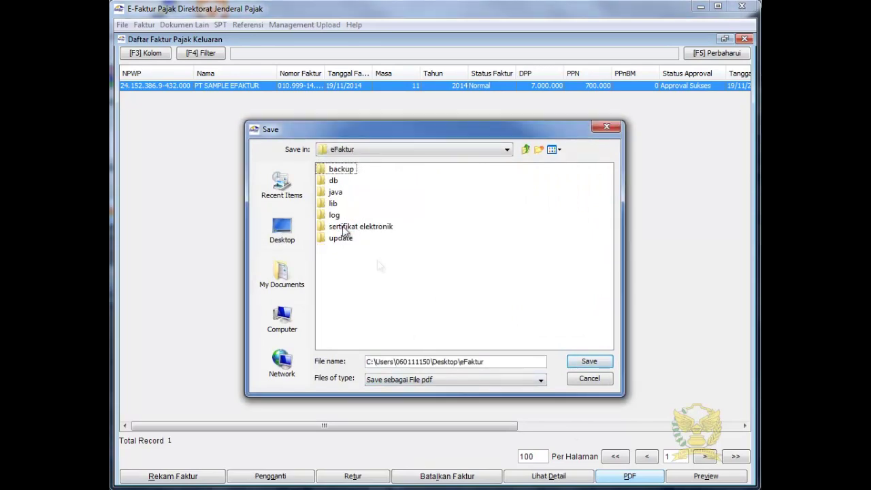
drag(471, 361, 338, 362)
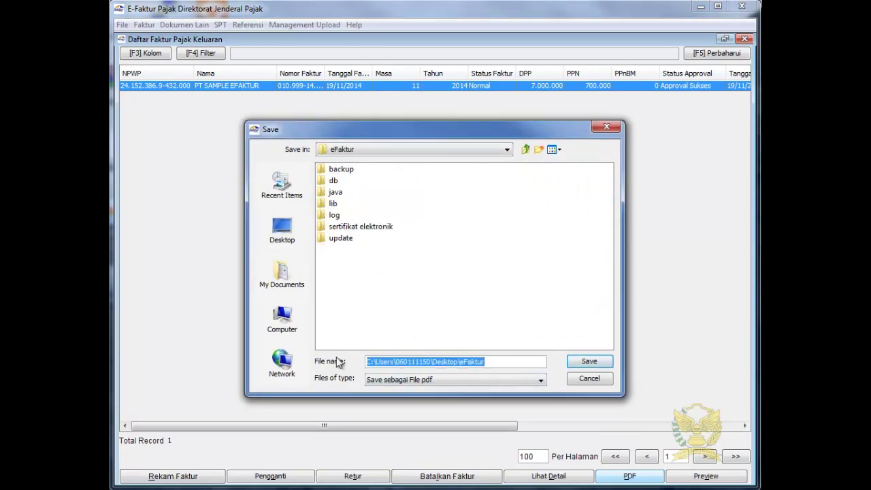
text(FakturContoh)
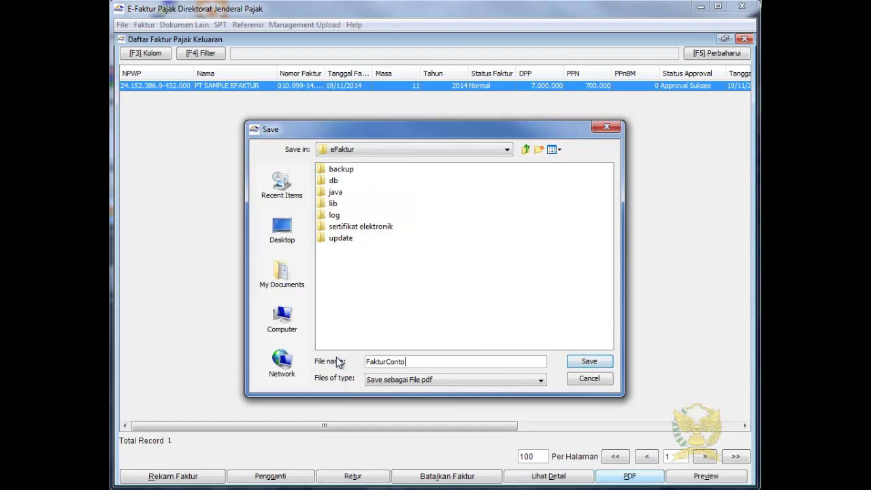
click(602, 365)
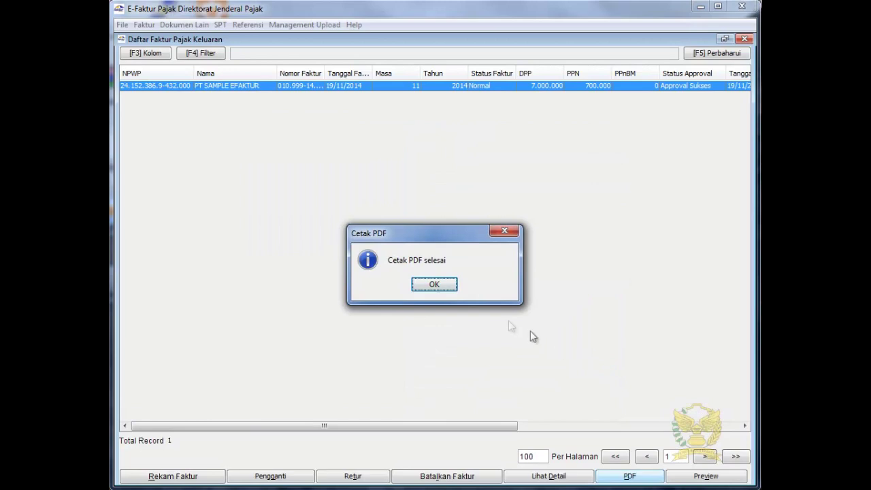
click(434, 284)
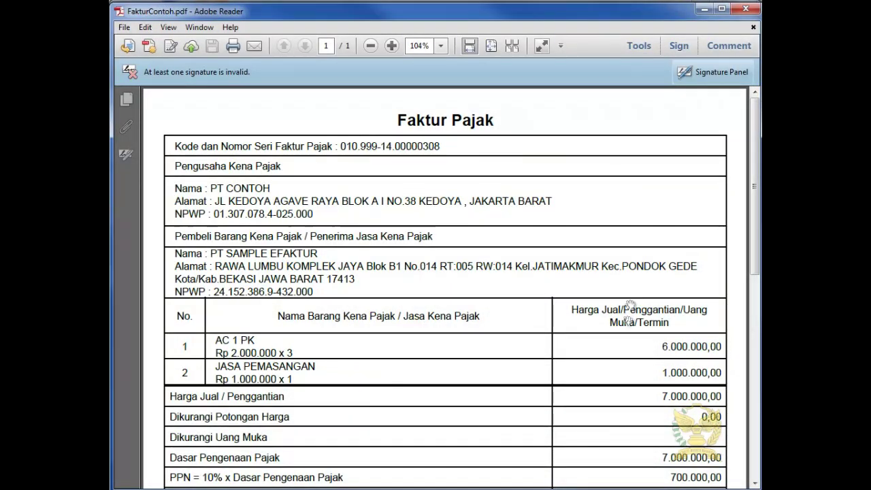
Scroll through FakturContoh.pdf down to the QR code and back to the top.
scroll(625, 334, down, 1)
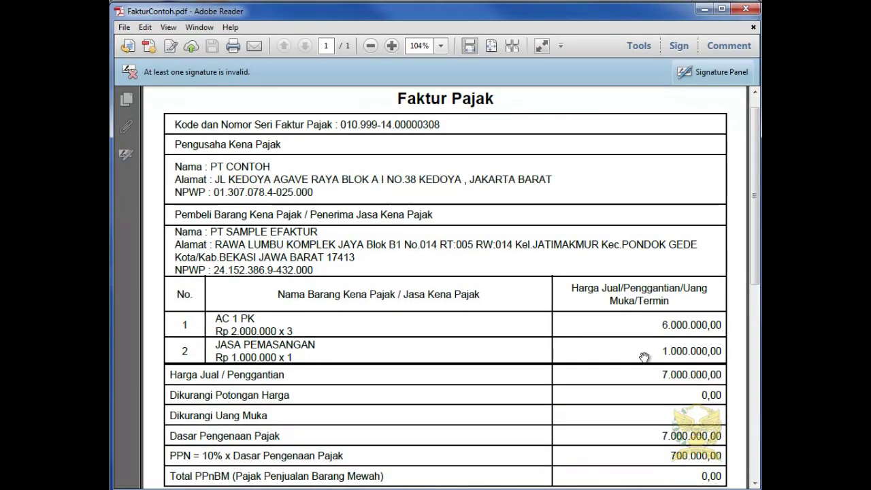
scroll(644, 365, down, 4)
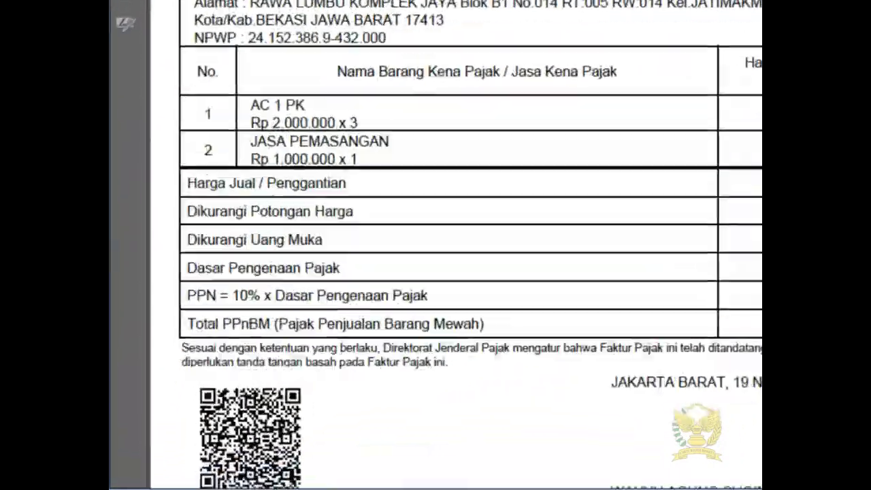
scroll(474, 245, down, 5)
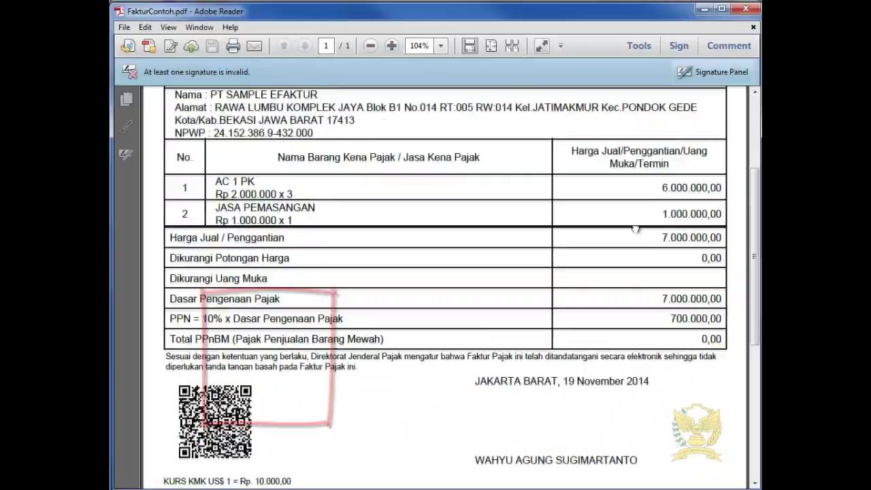
scroll(633, 257, up, 2)
drag(632, 257, 639, 404)
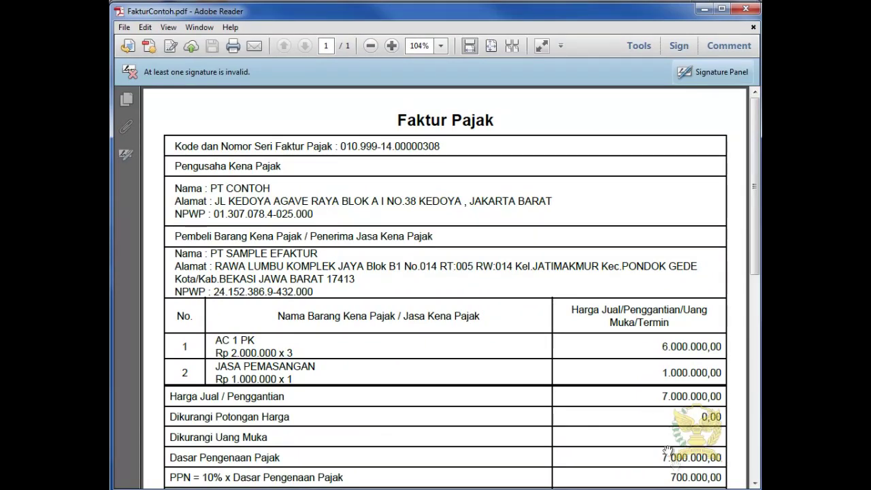